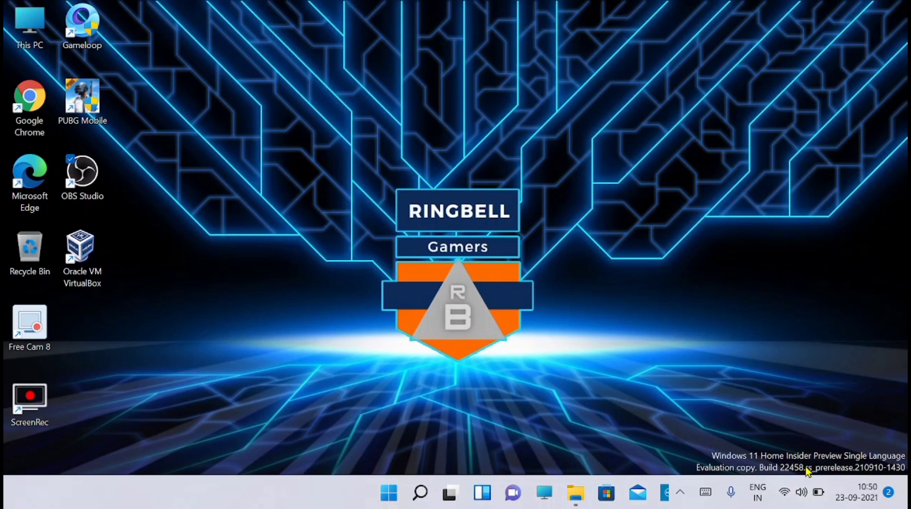
Examine the Windows build watermark on the desktop and dismiss the suggestion to link an Android phone.
drag(696, 431, 907, 475)
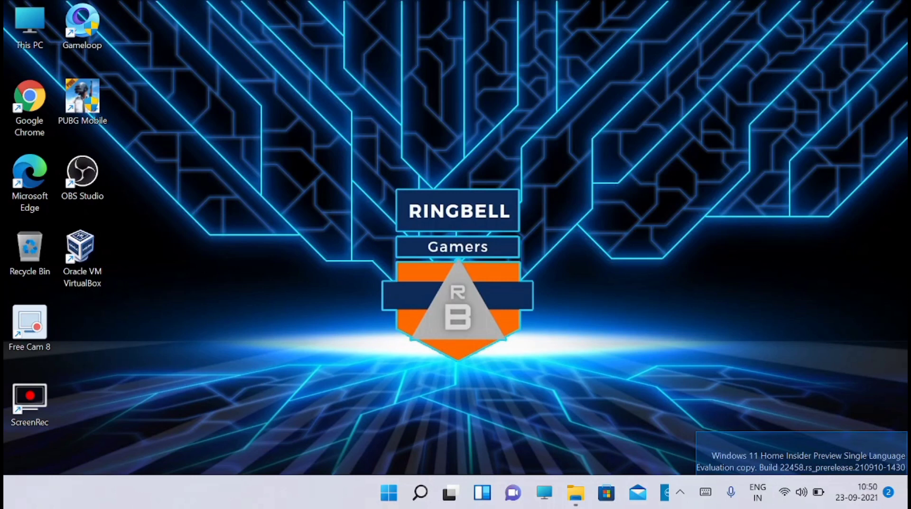
drag(907, 475, 907, 474)
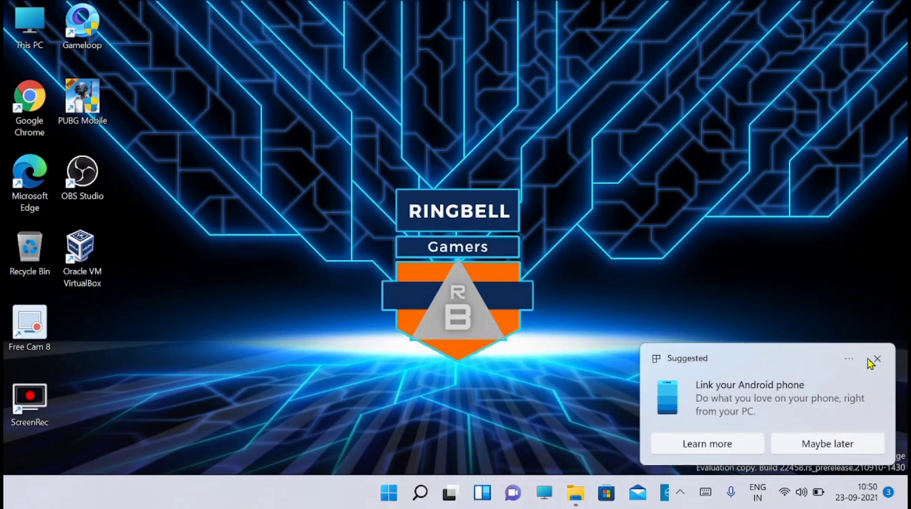
click(877, 360)
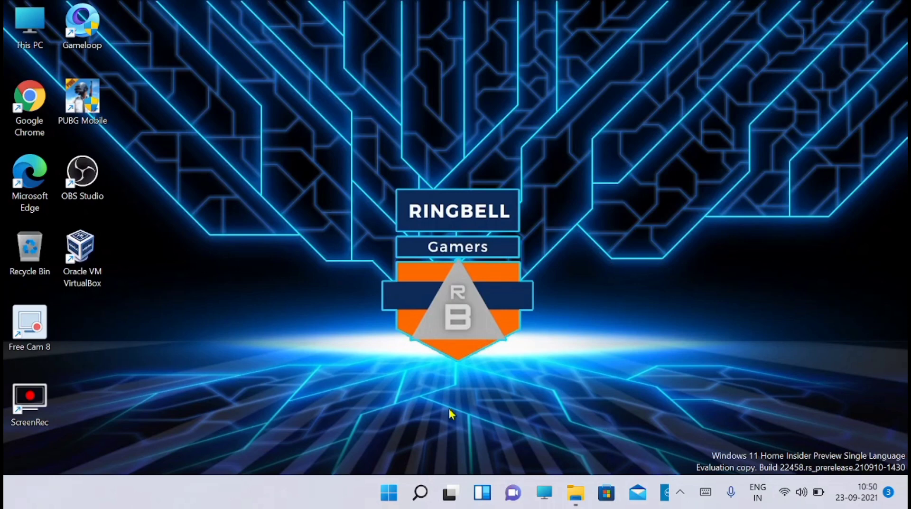
Download and install the pending updates, including Windows 11 Insider Preview 22463.1000, through Windows Update settings and restart the PC.
click(386, 498)
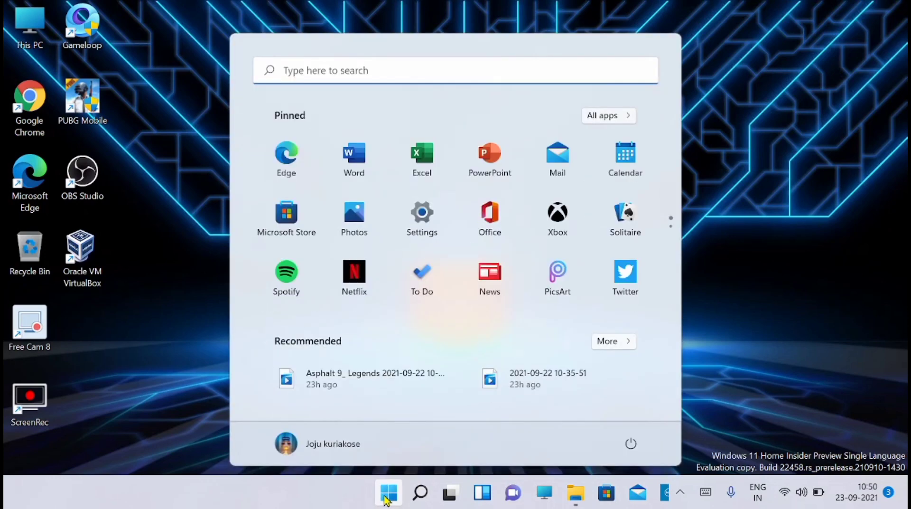
click(422, 221)
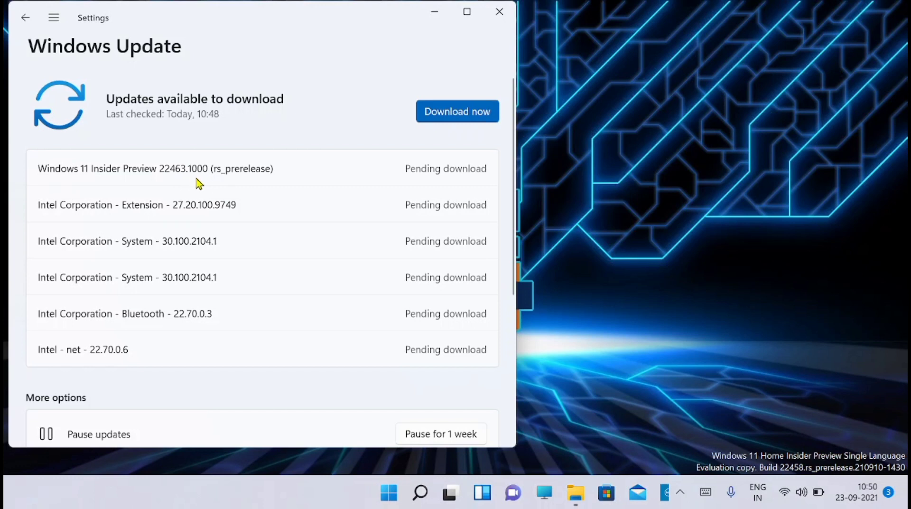
click(24, 19)
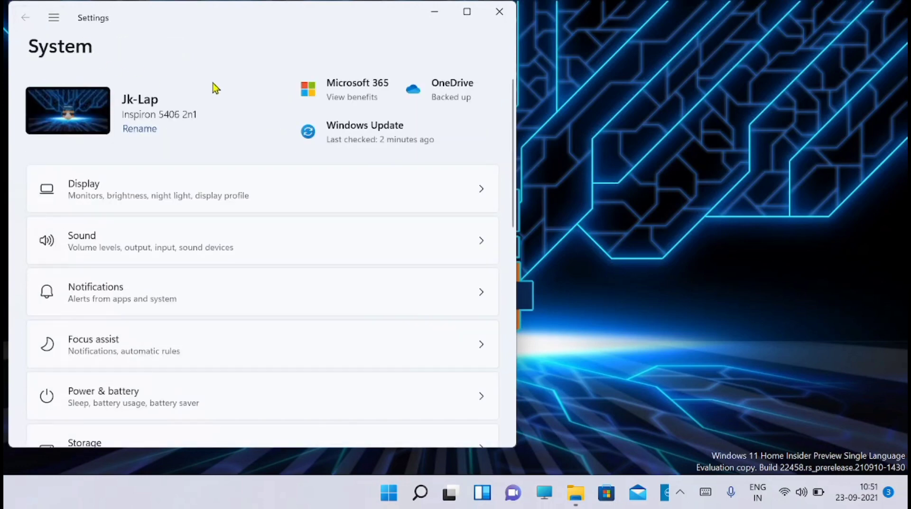
click(357, 140)
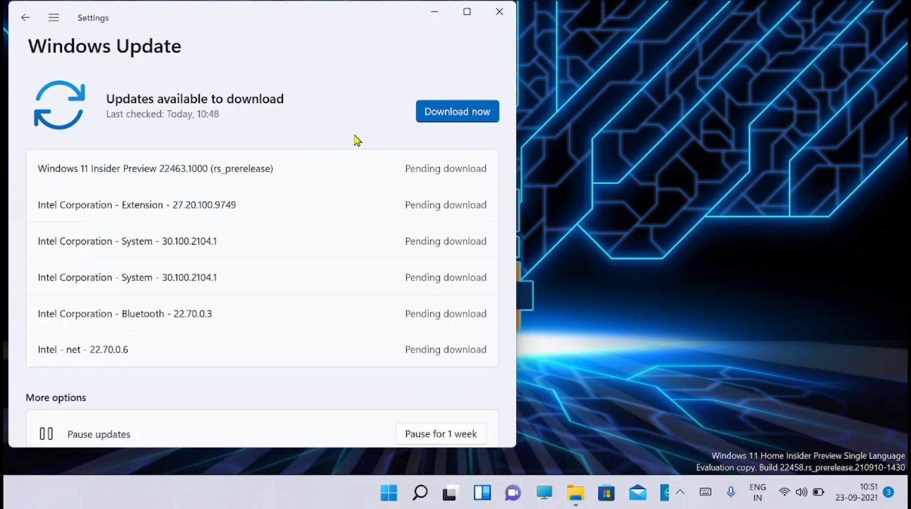
click(463, 116)
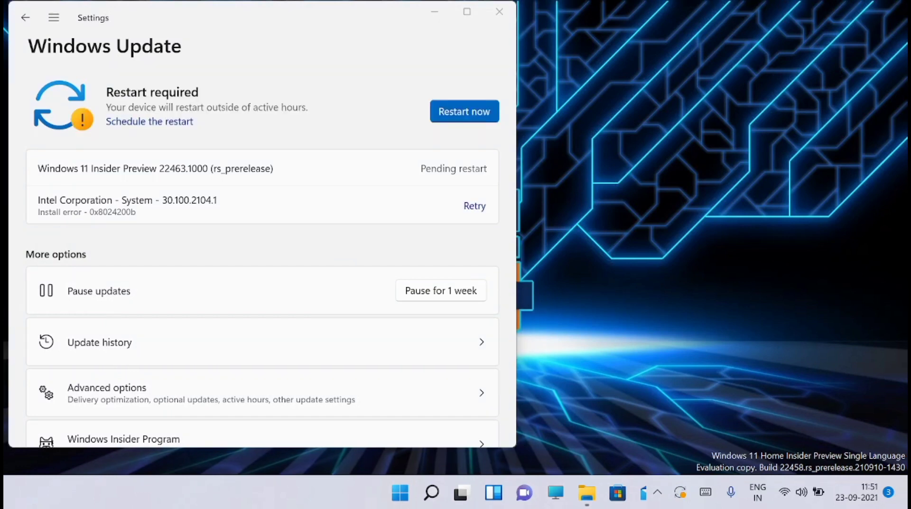
click(476, 115)
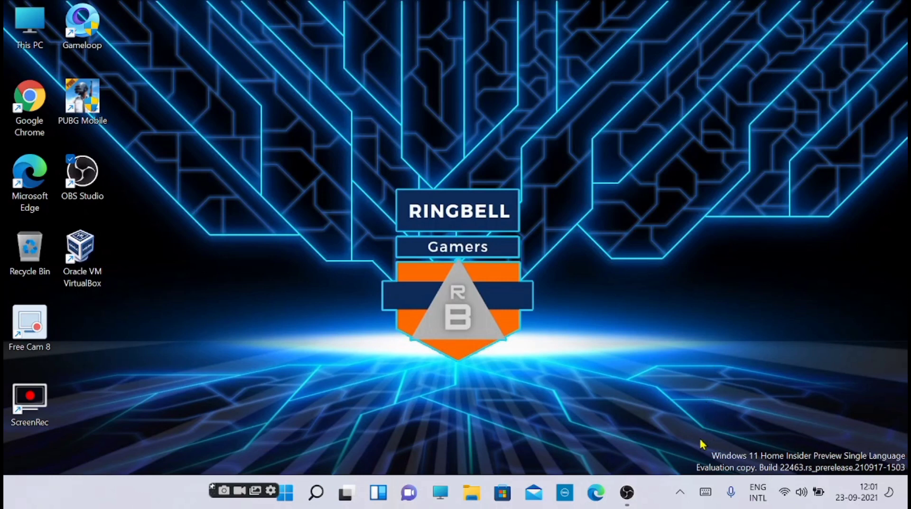
Examine the build watermark and taskbar icons after the restart, opening the OBS window briefly and minimizing it again.
drag(701, 439, 901, 480)
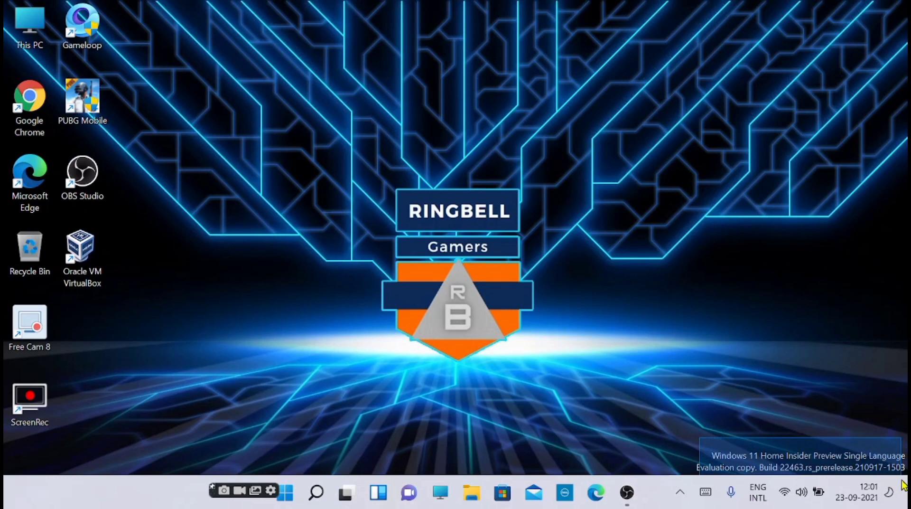
drag(903, 484, 903, 484)
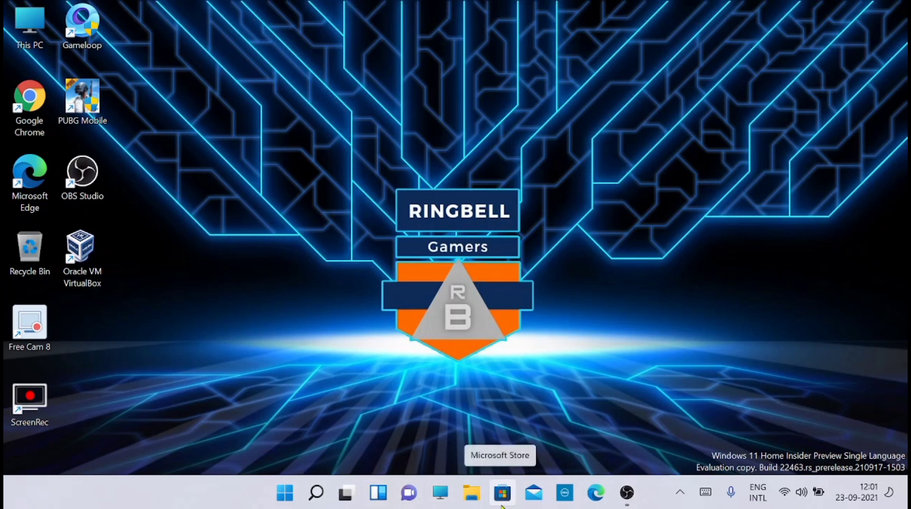
mouse_move(621, 502)
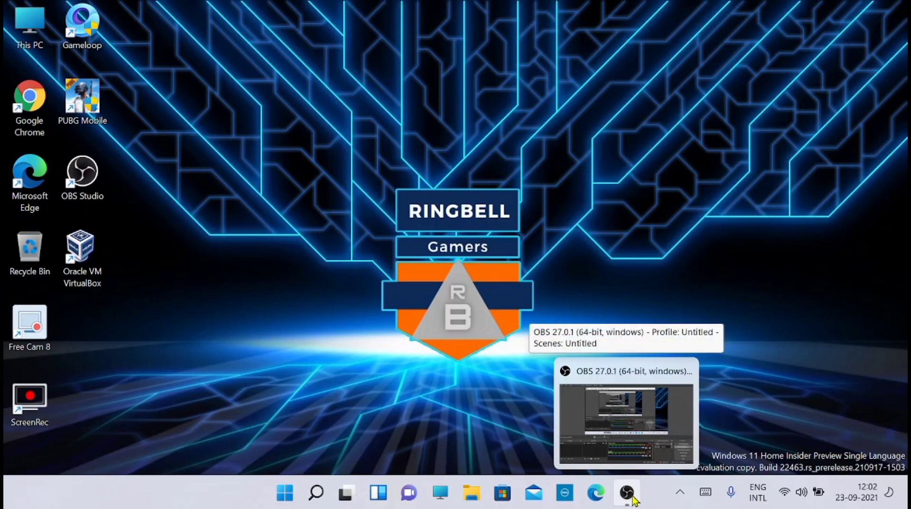
click(633, 495)
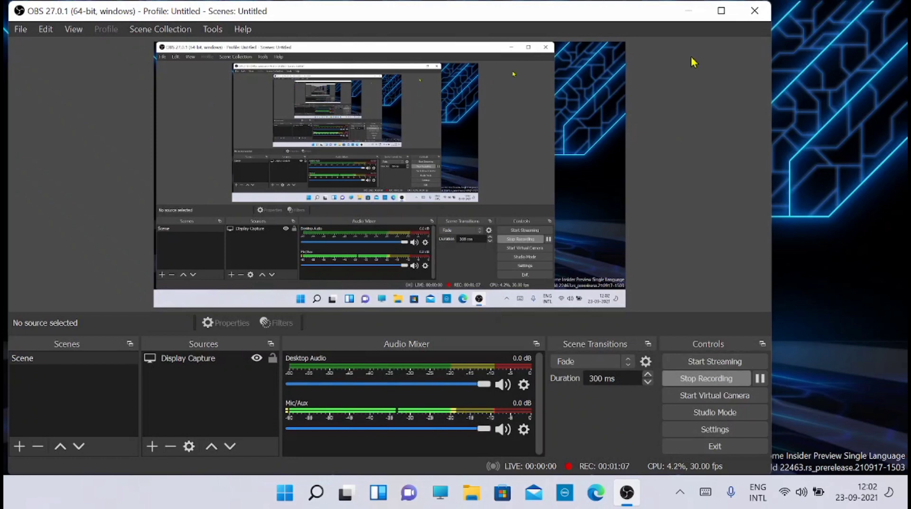
click(686, 17)
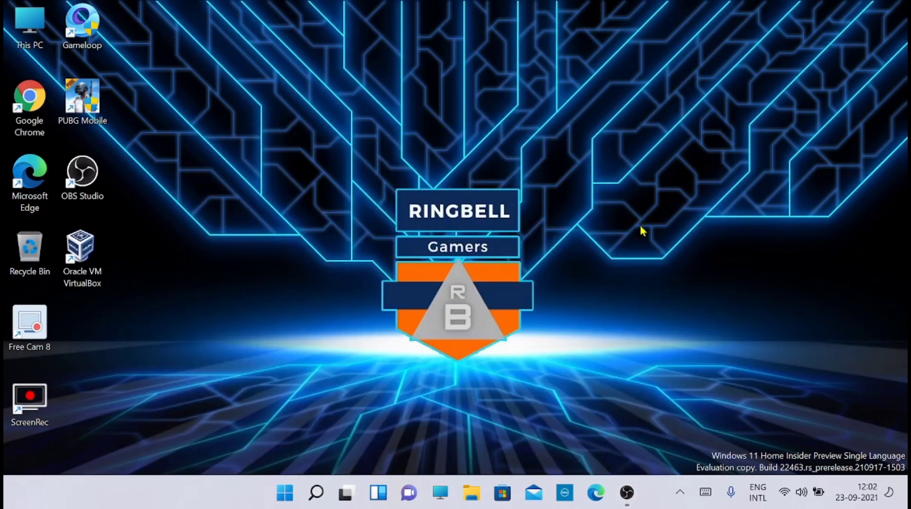
Check the Windows Update status in Settings and open the latest build notes from the Windows Insider Program page.
mouse_move(316, 493)
click(284, 492)
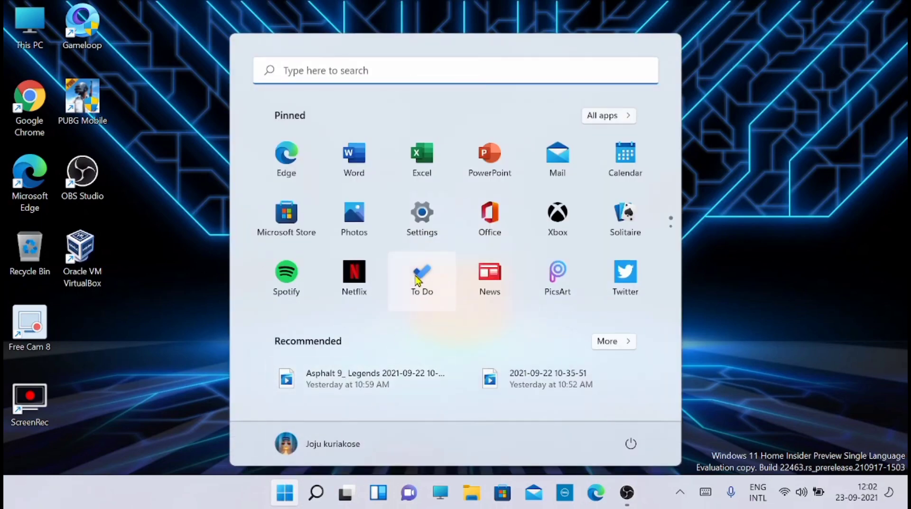
click(438, 242)
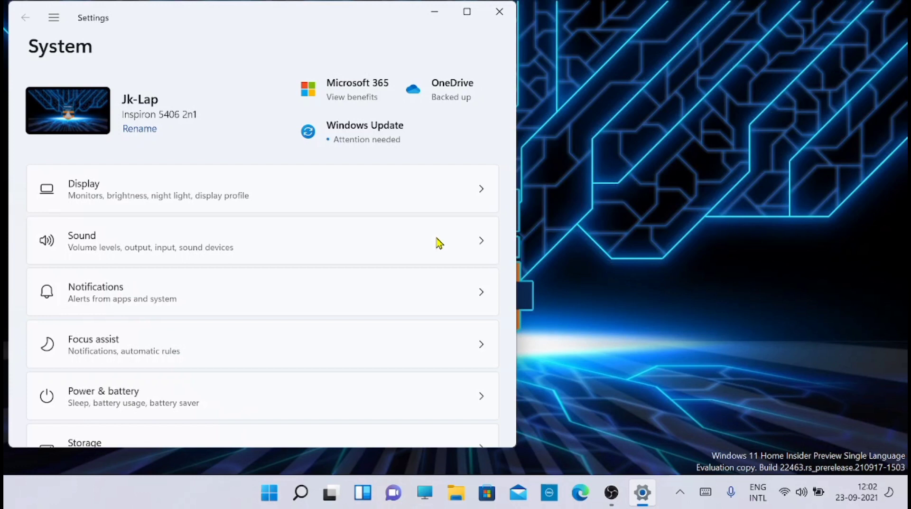
click(376, 127)
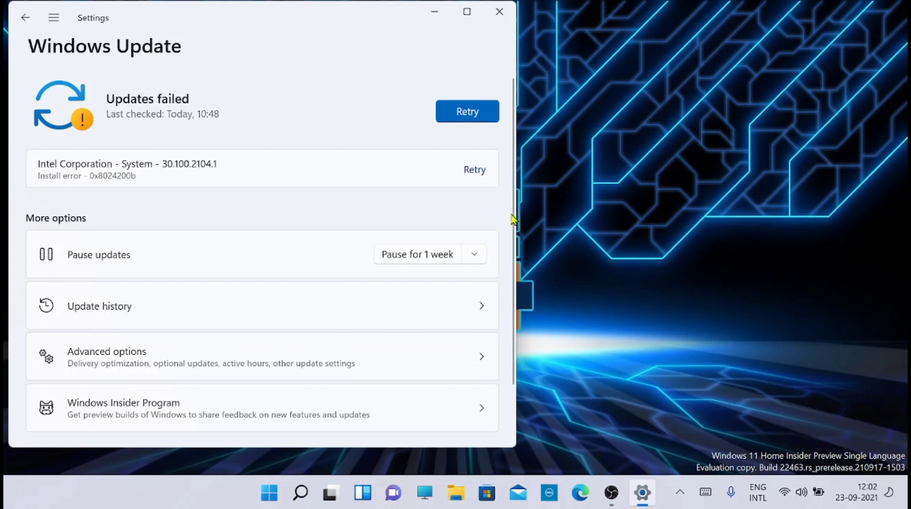
click(309, 408)
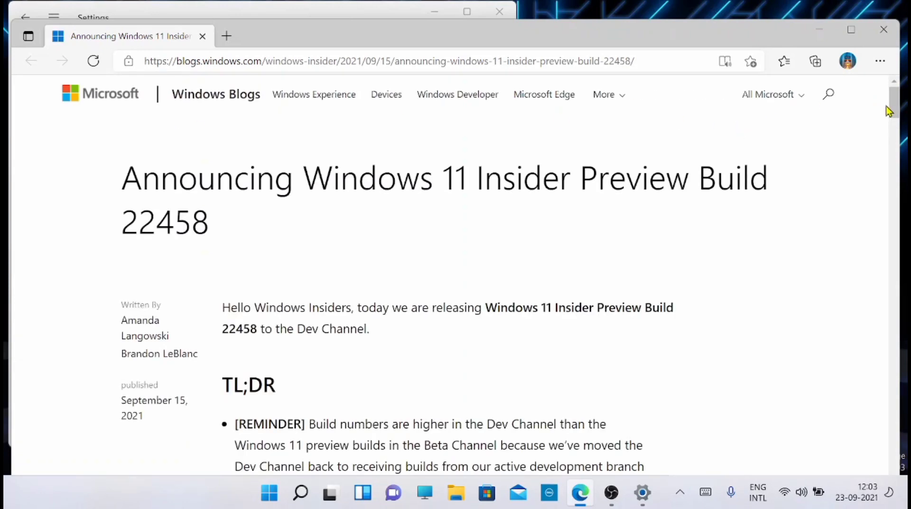
Read the reminders, changes, improvements and fixes in the Insider Preview Build 22458 announcement, and close the browser.
scroll(124, 179, down, 1)
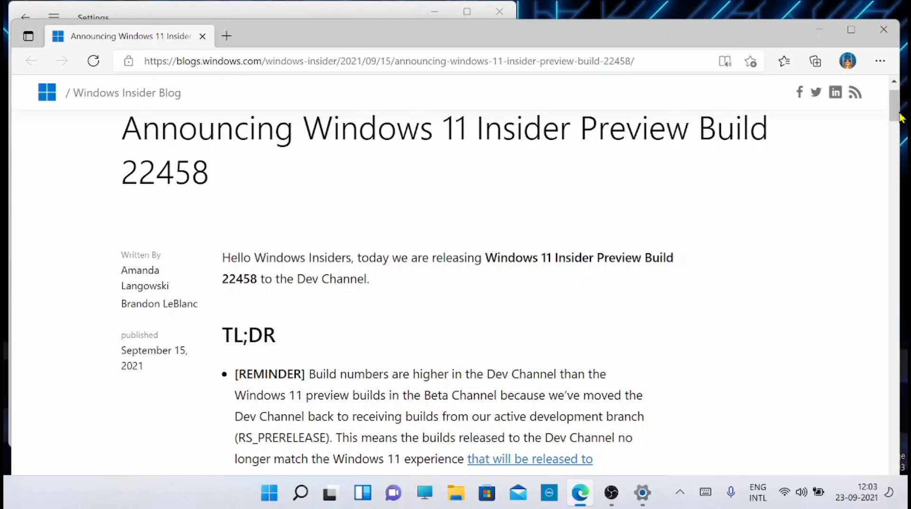
drag(900, 117, 897, 139)
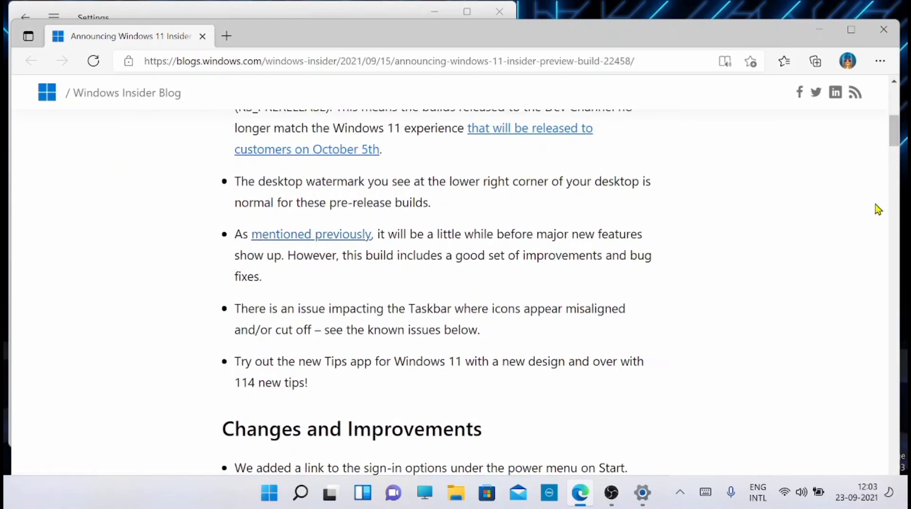
drag(894, 140, 894, 134)
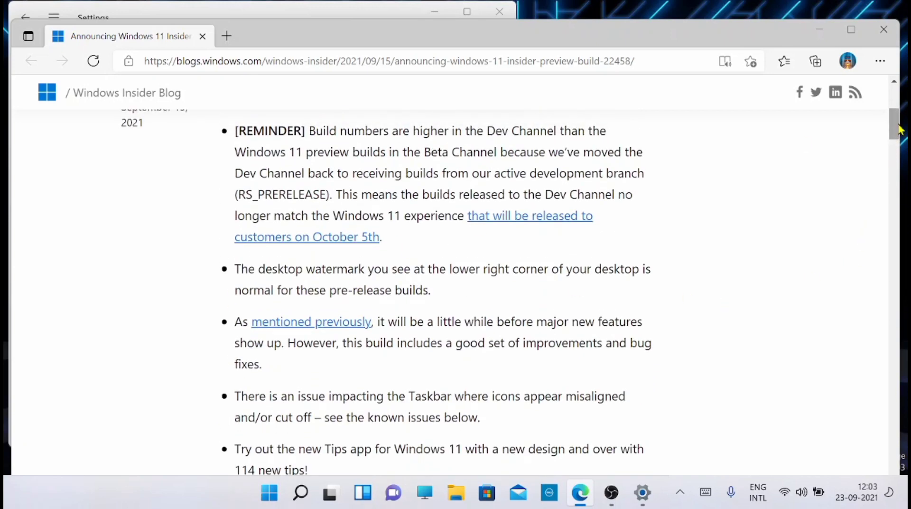
drag(898, 128, 898, 139)
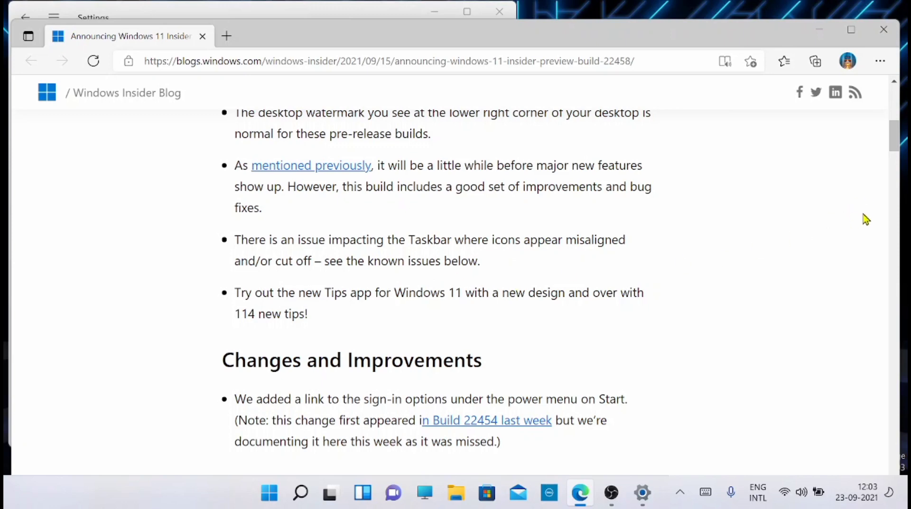
drag(894, 139, 895, 220)
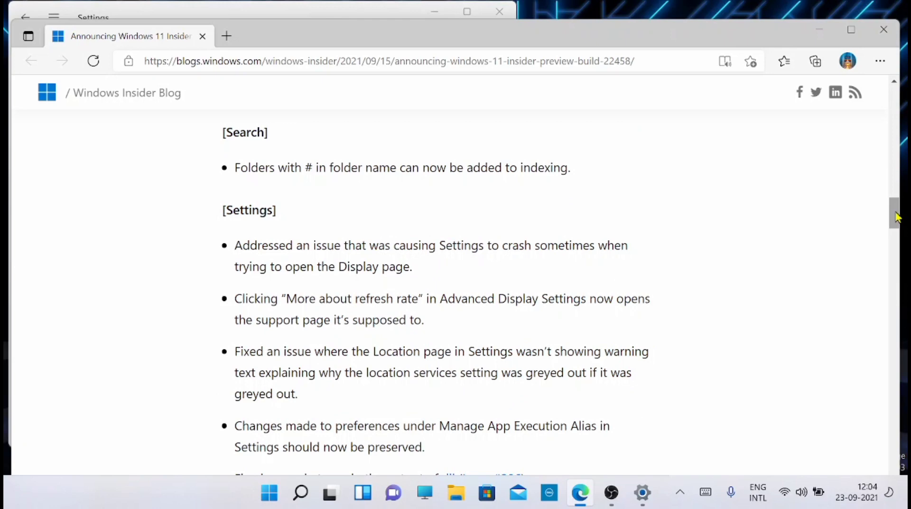
drag(897, 216, 898, 184)
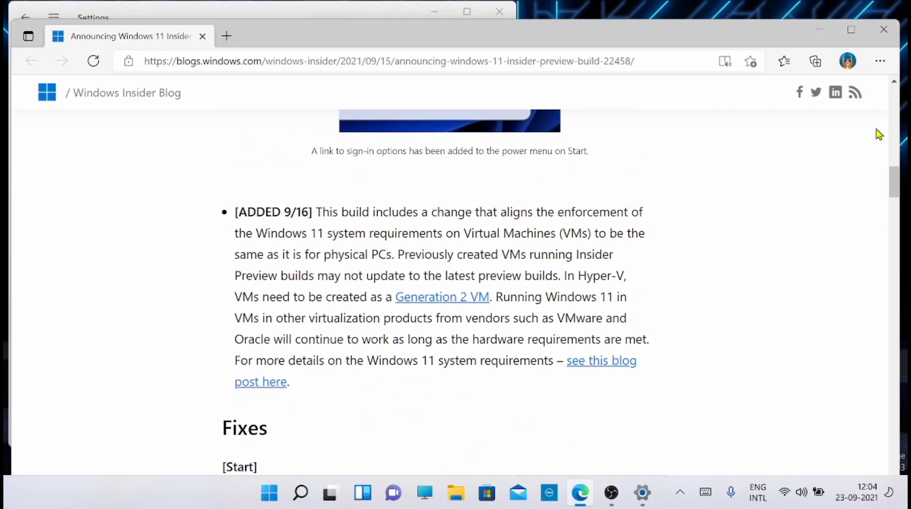
click(883, 30)
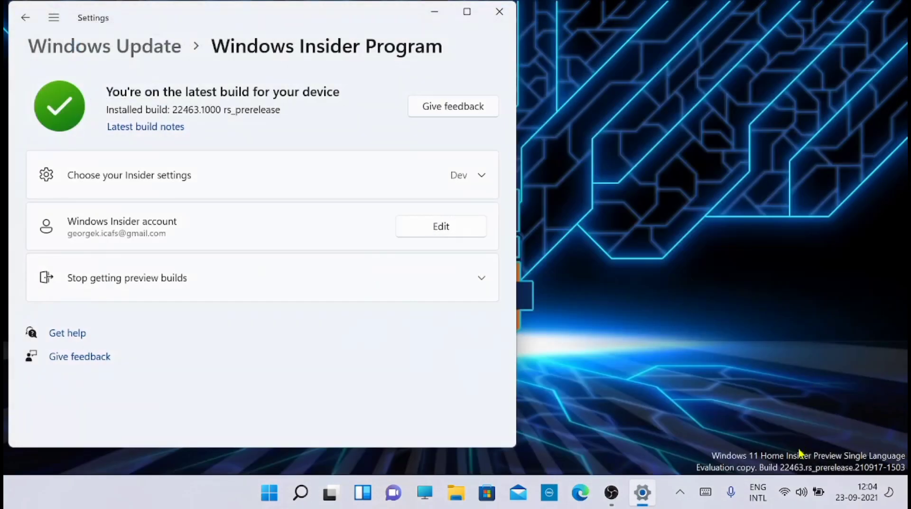
View the quick settings for network, brightness and sound, dismiss them and close the Settings window.
click(801, 501)
click(801, 501)
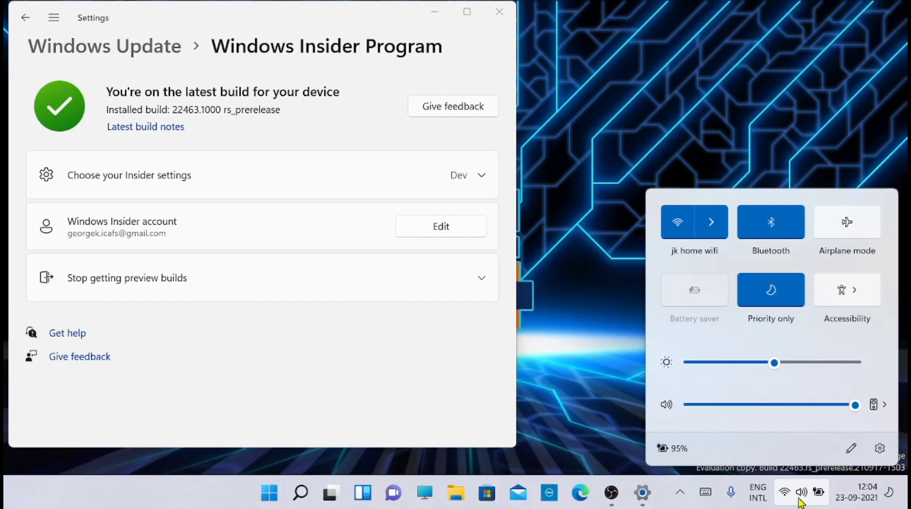
click(585, 345)
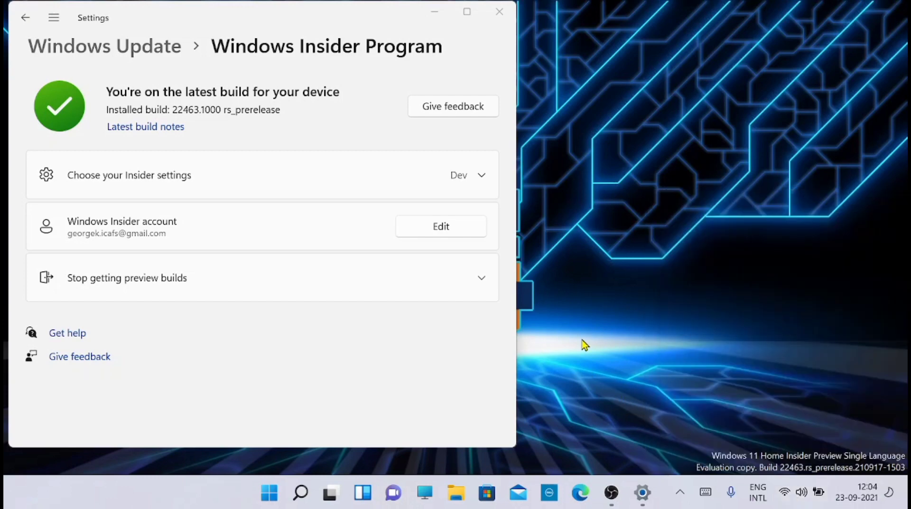
click(499, 12)
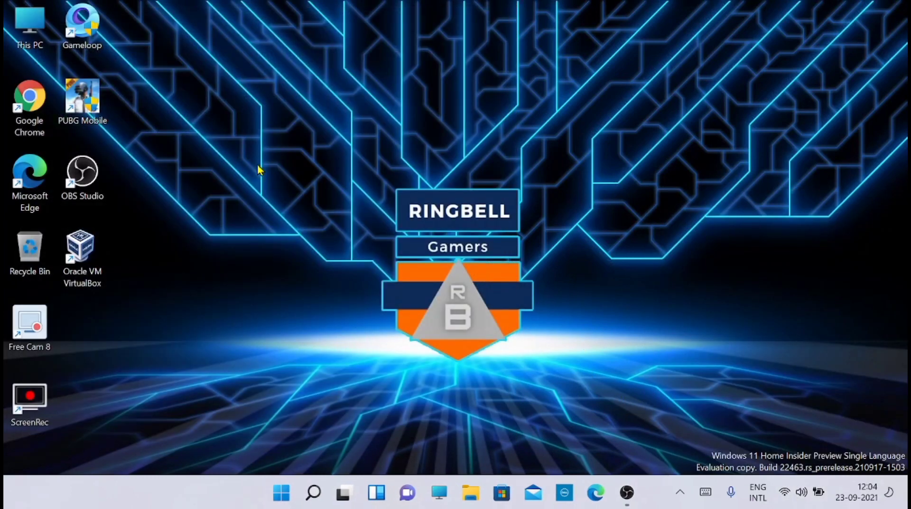
Inspect the Recycle Bin's context menu and its extended classic options, and dismiss it without choosing anything.
right_click(28, 242)
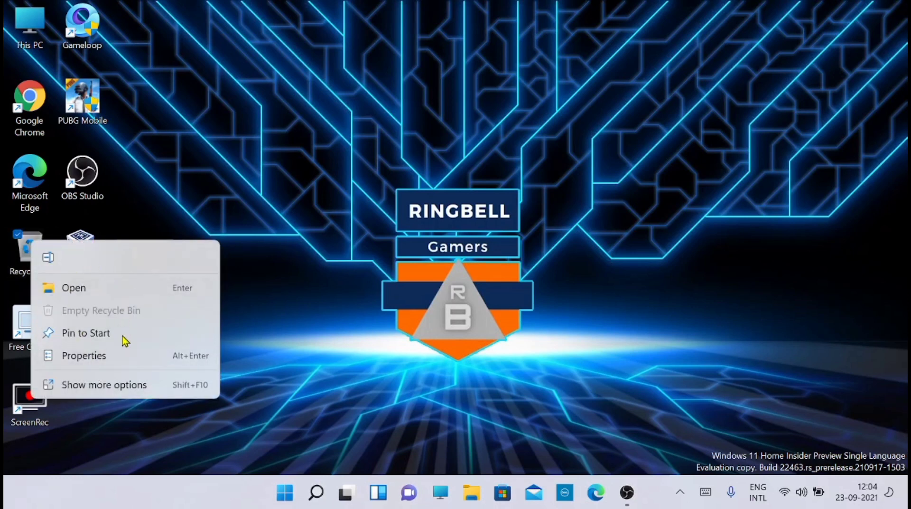
click(135, 392)
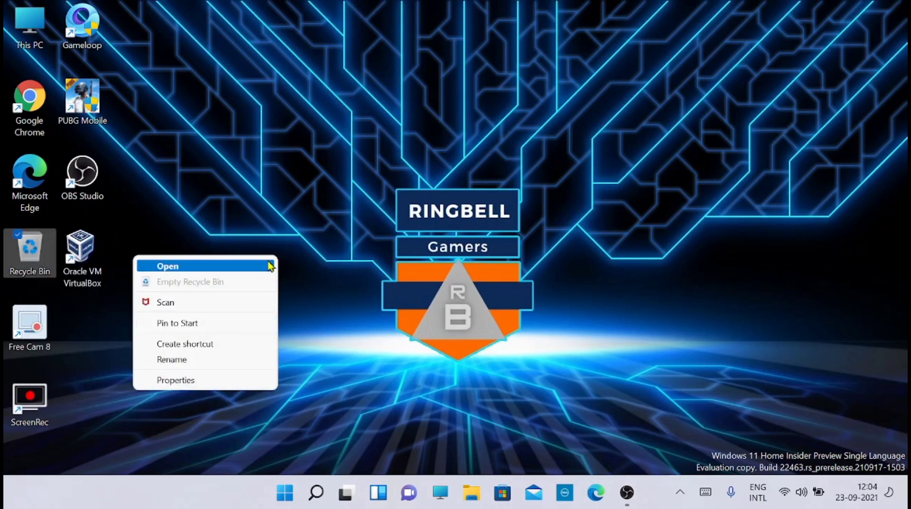
click(333, 319)
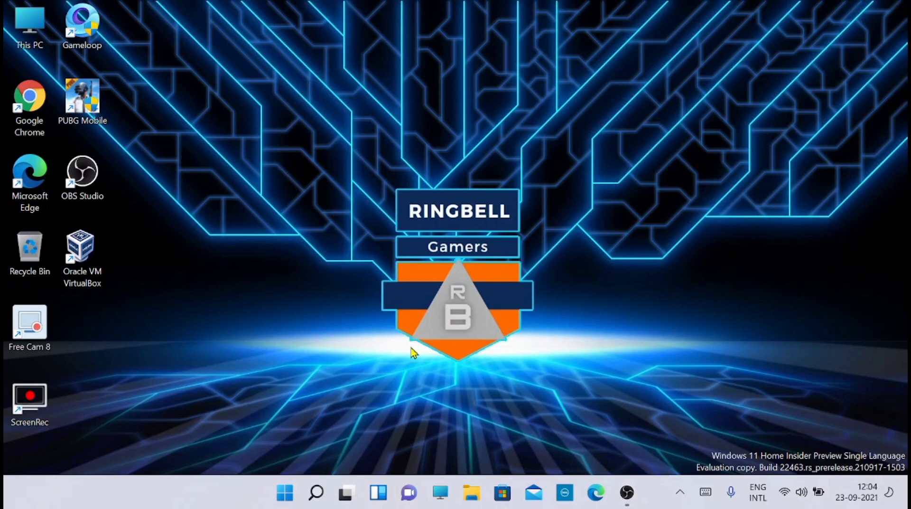